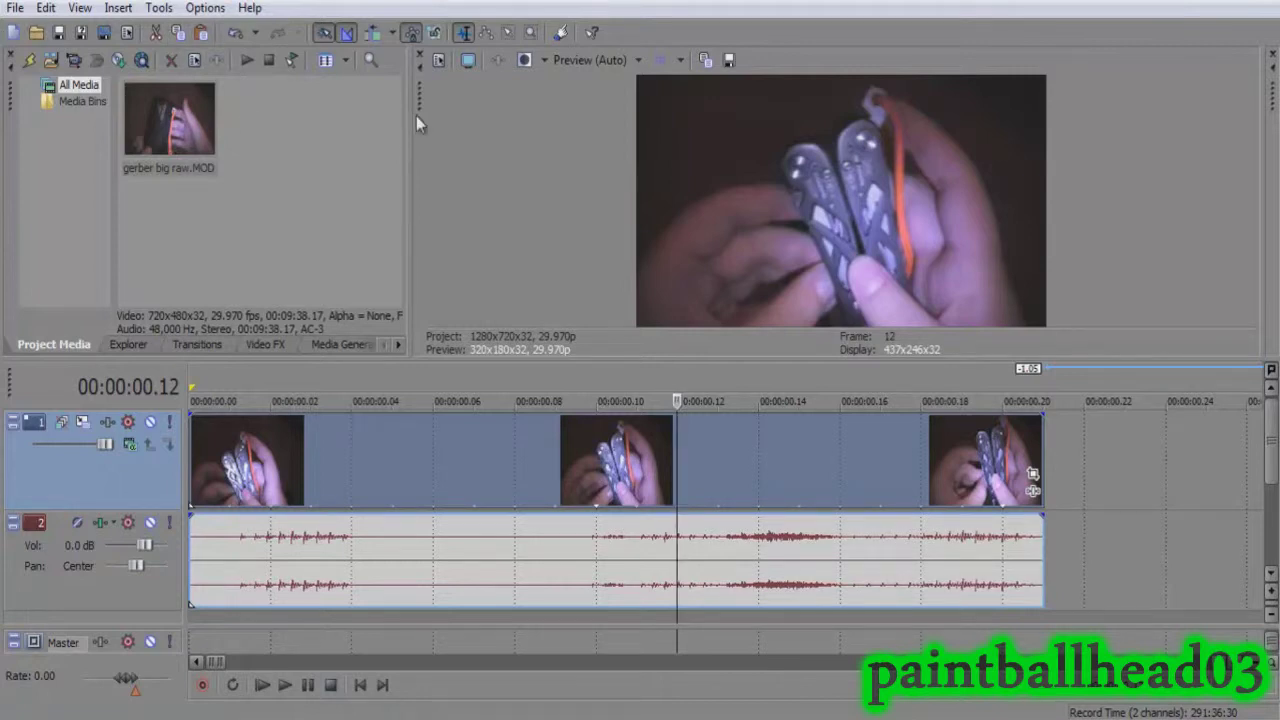
left_click(437, 61)
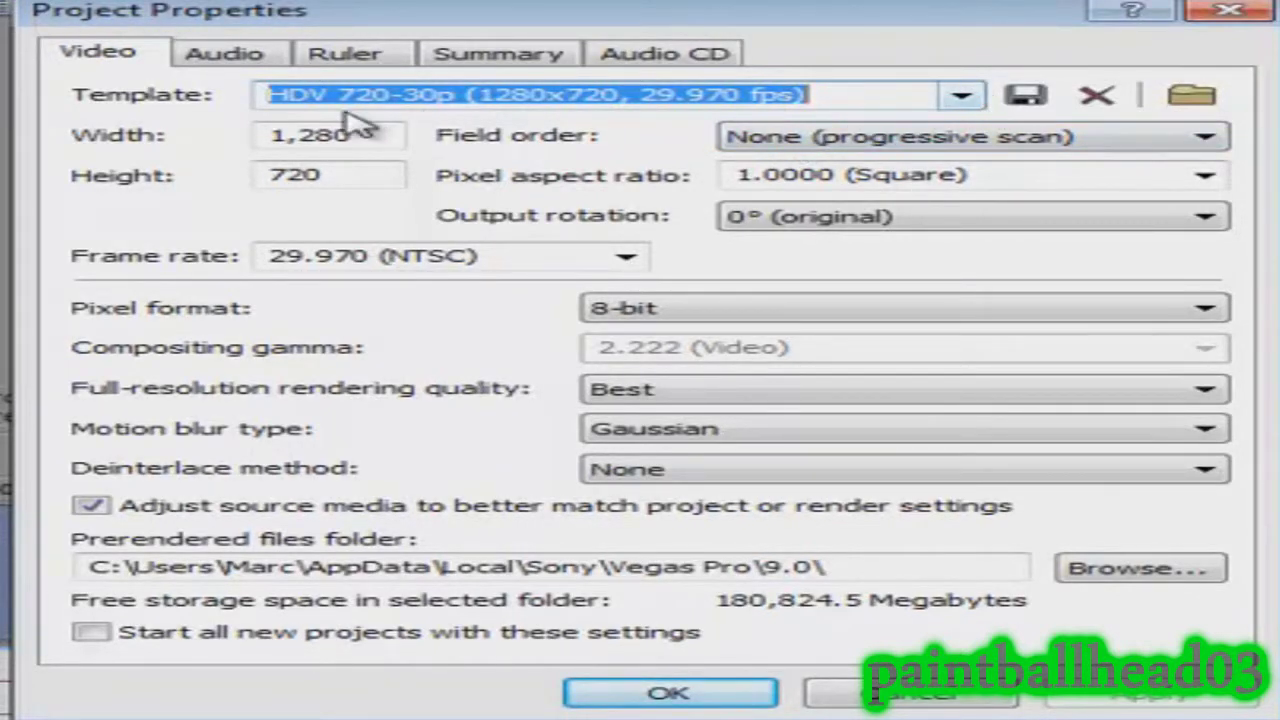
left_click(964, 100)
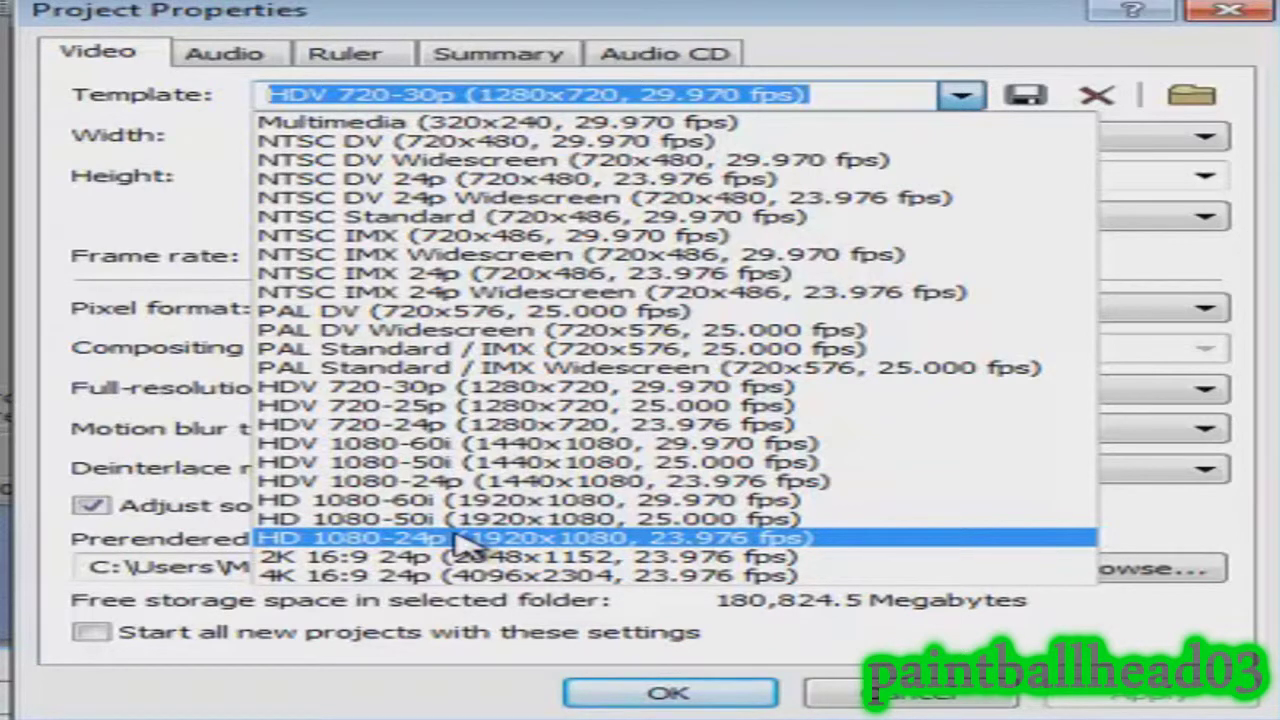
left_click(920, 86)
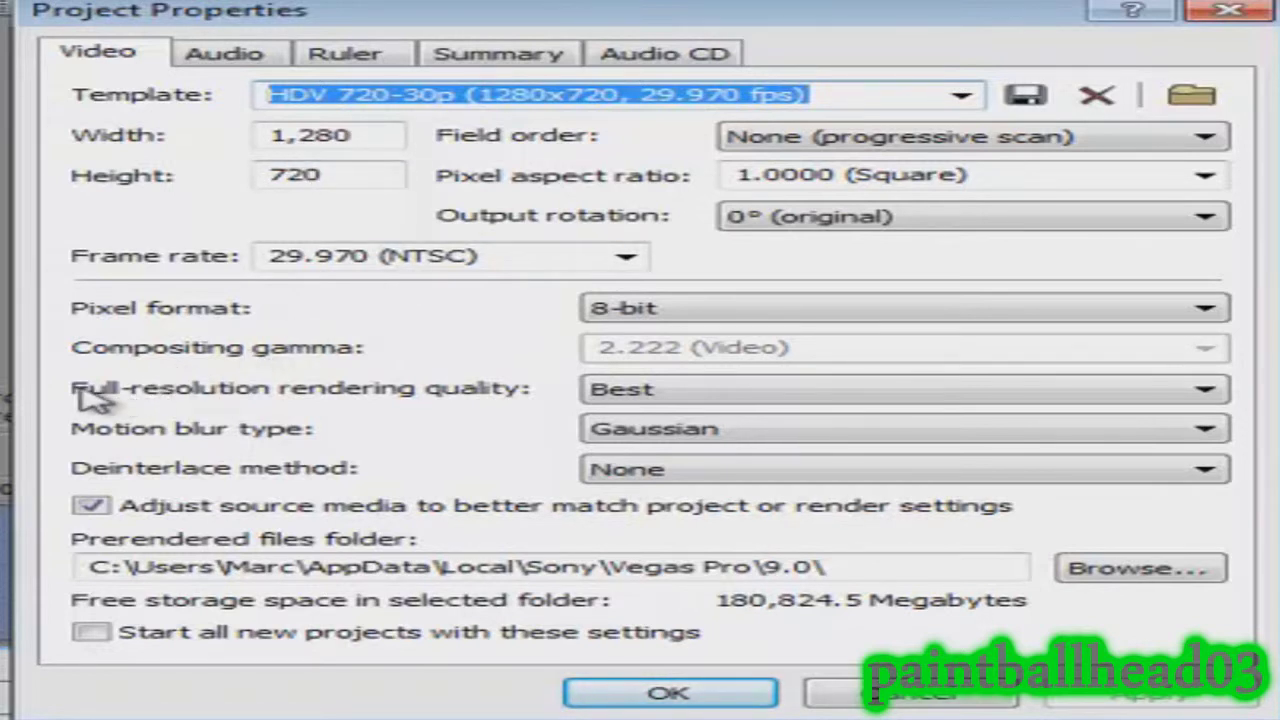
left_click(610, 393)
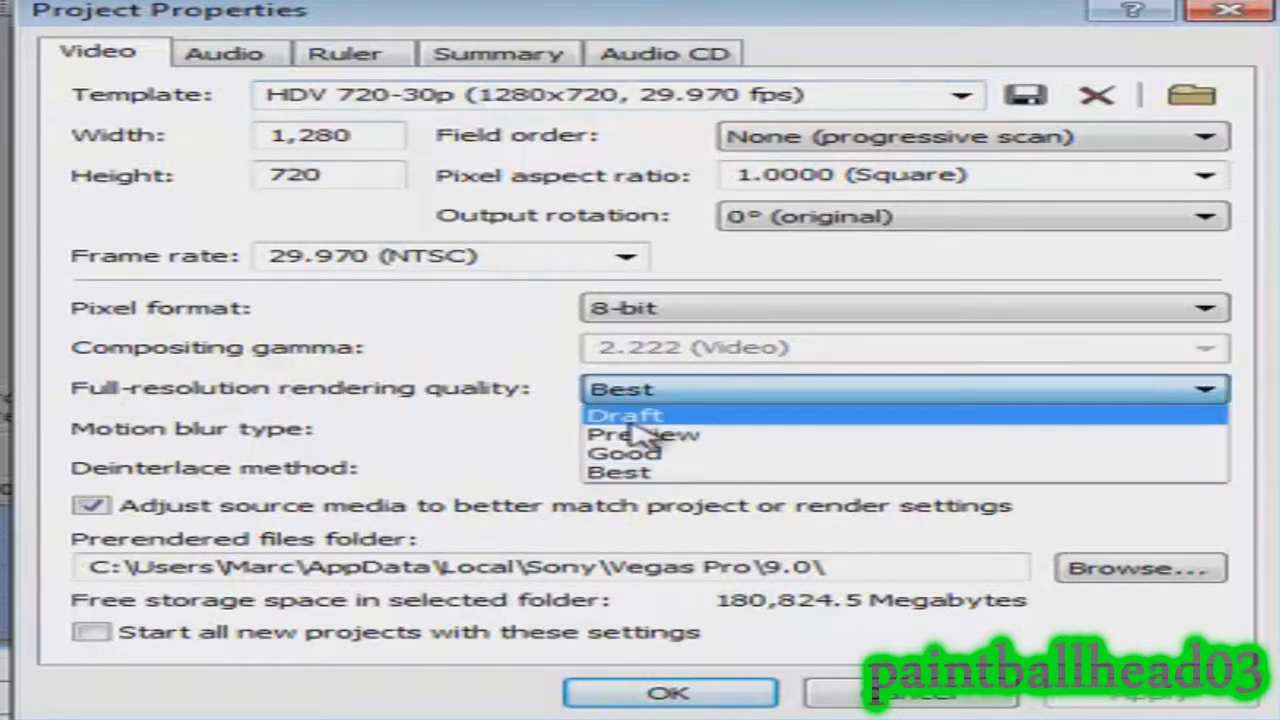
left_click(630, 472)
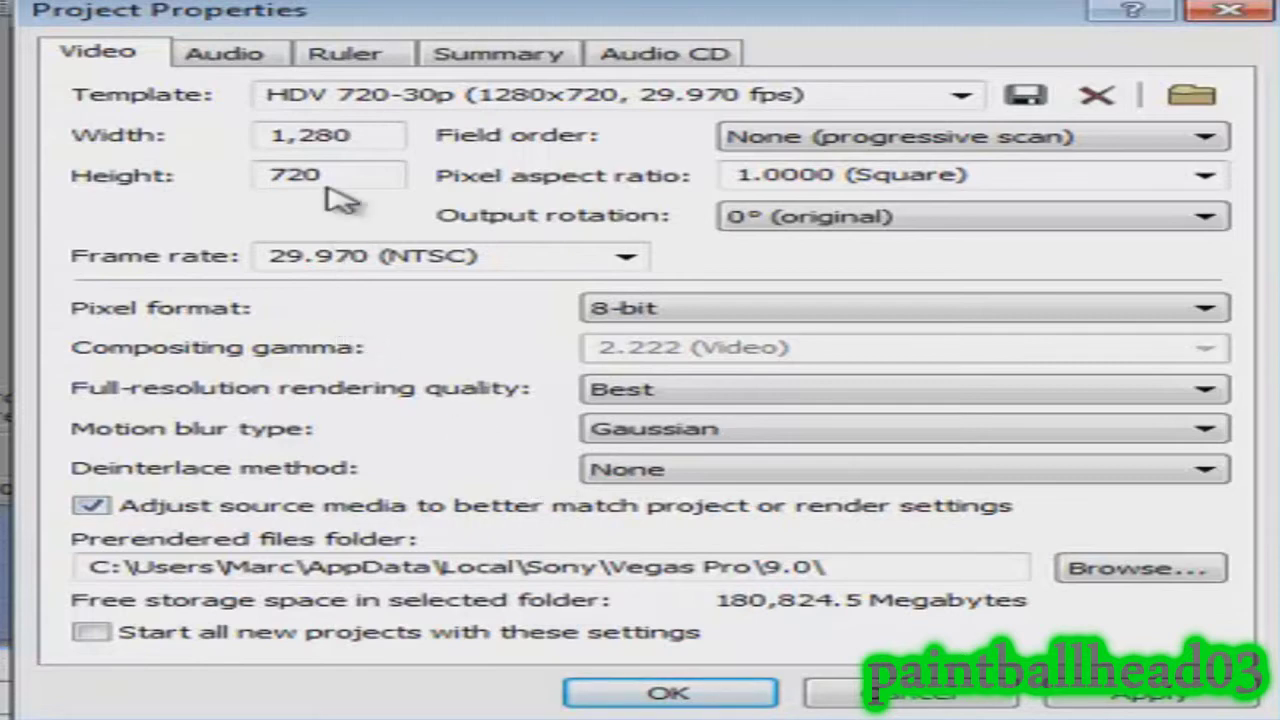
left_click(240, 55)
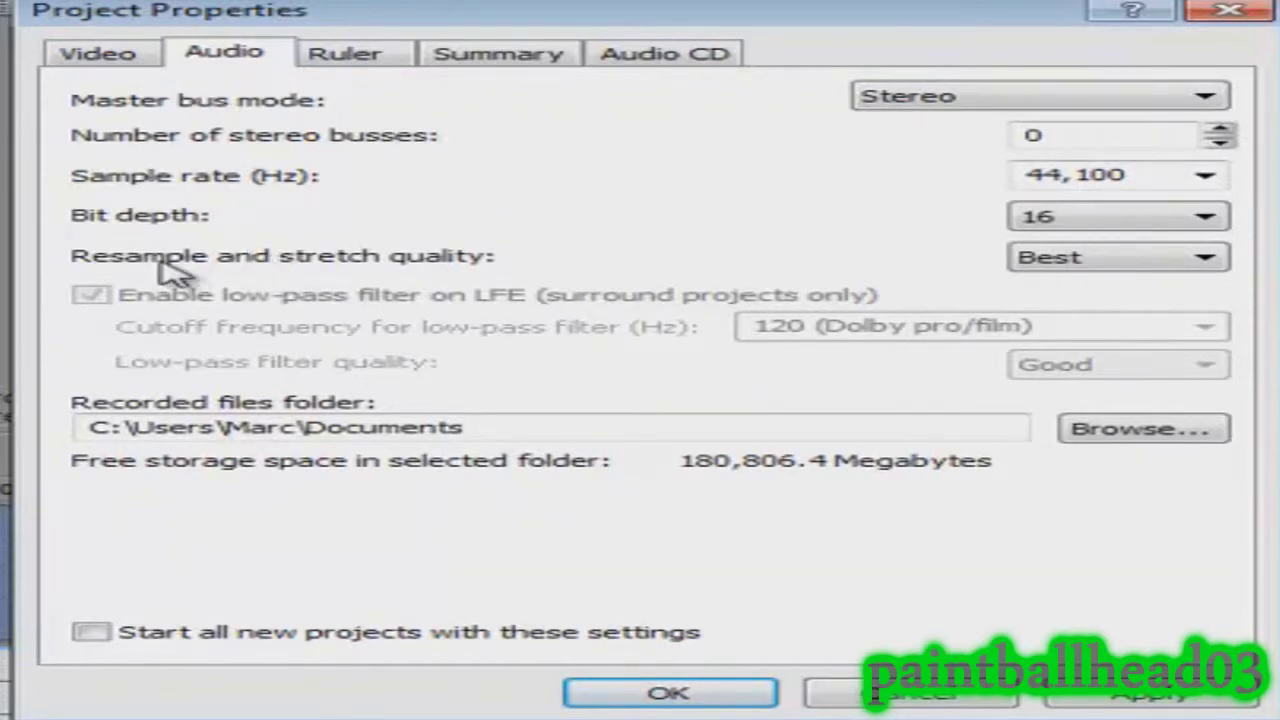
- Keep resample quality at Best and apply the 1280x720 29.970p settings as the default for new projects
left_click(1056, 260)
left_click(1085, 321)
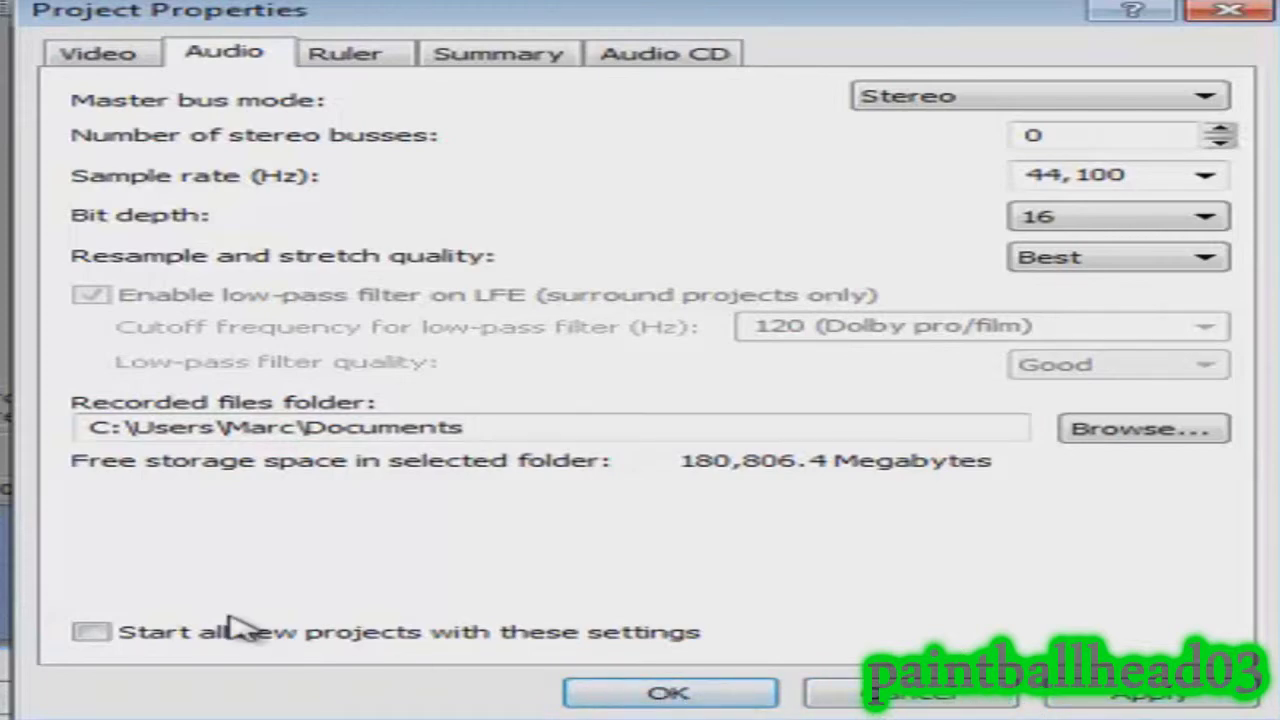
left_click(150, 55)
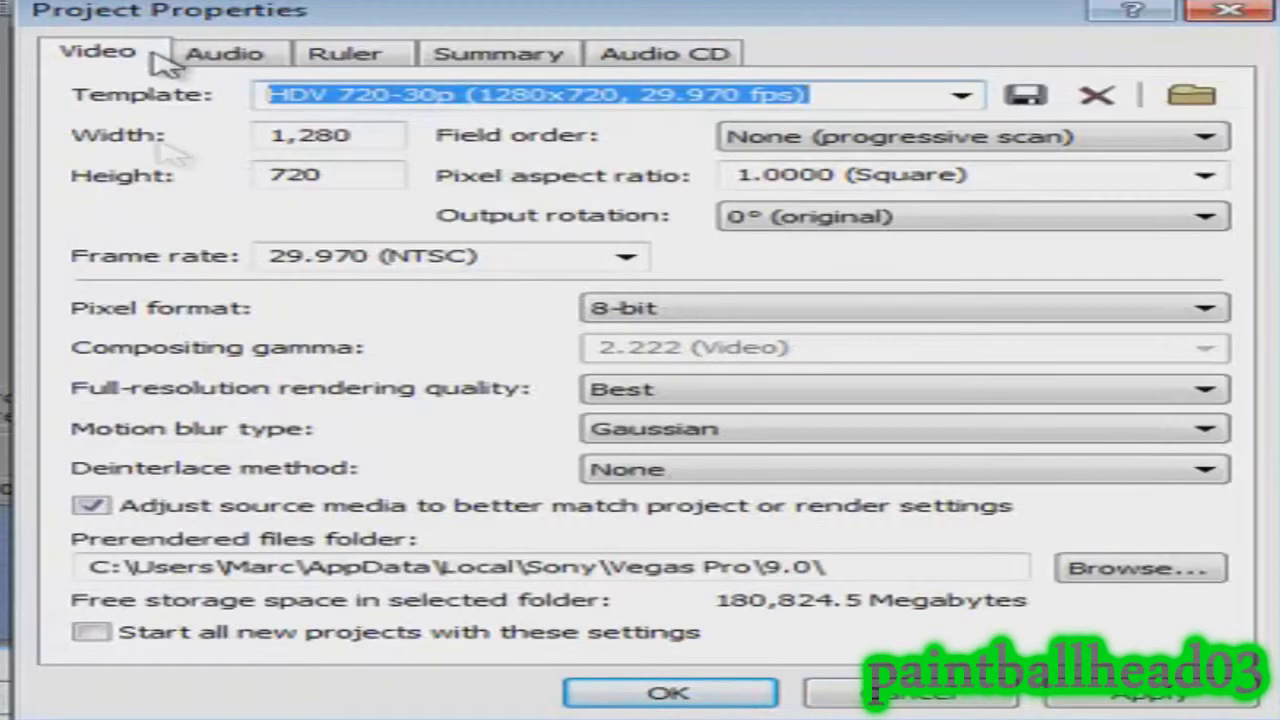
left_click(90, 632)
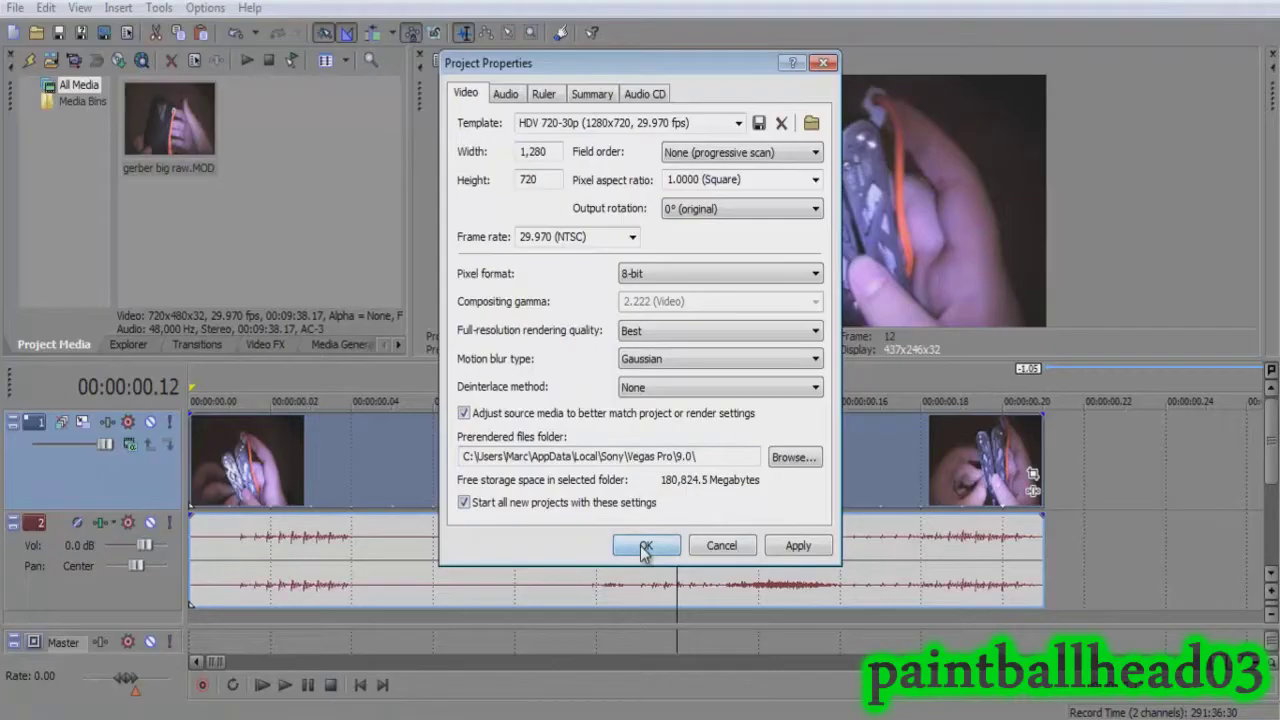
left_click(625, 703)
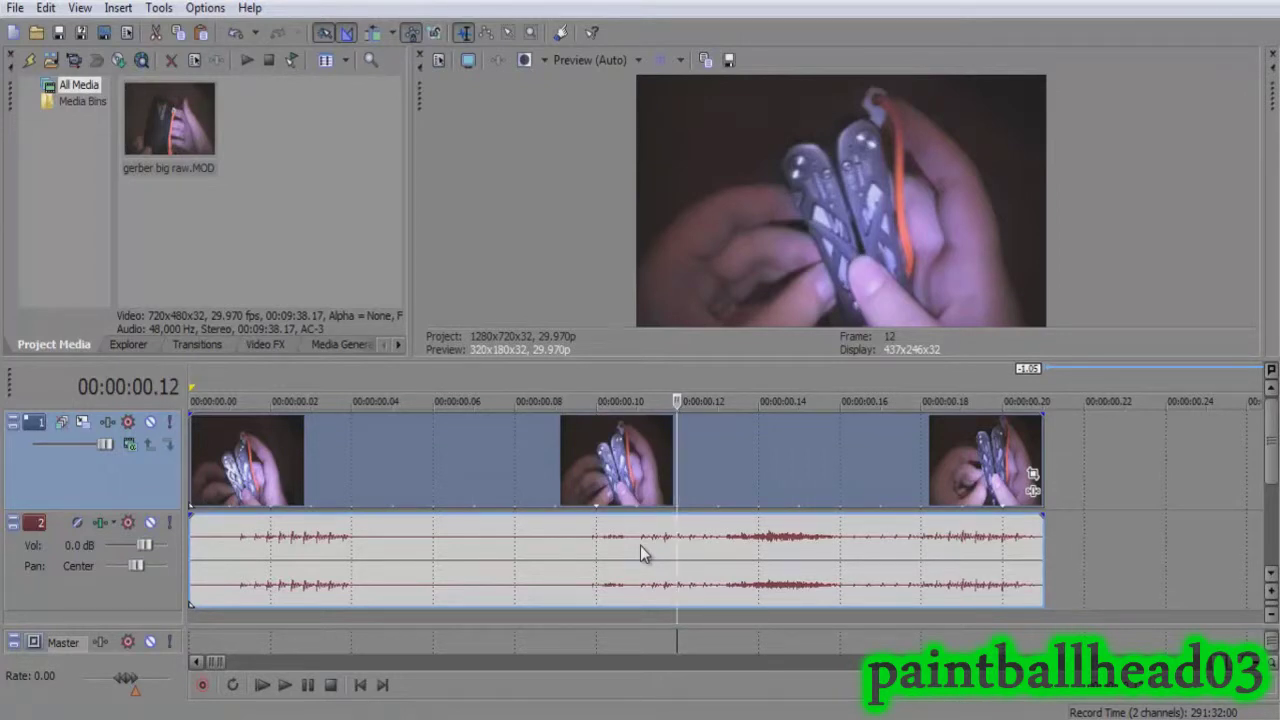
- Open the Render As dialog from the File menu
left_click_drag(504, 481, 417, 469)
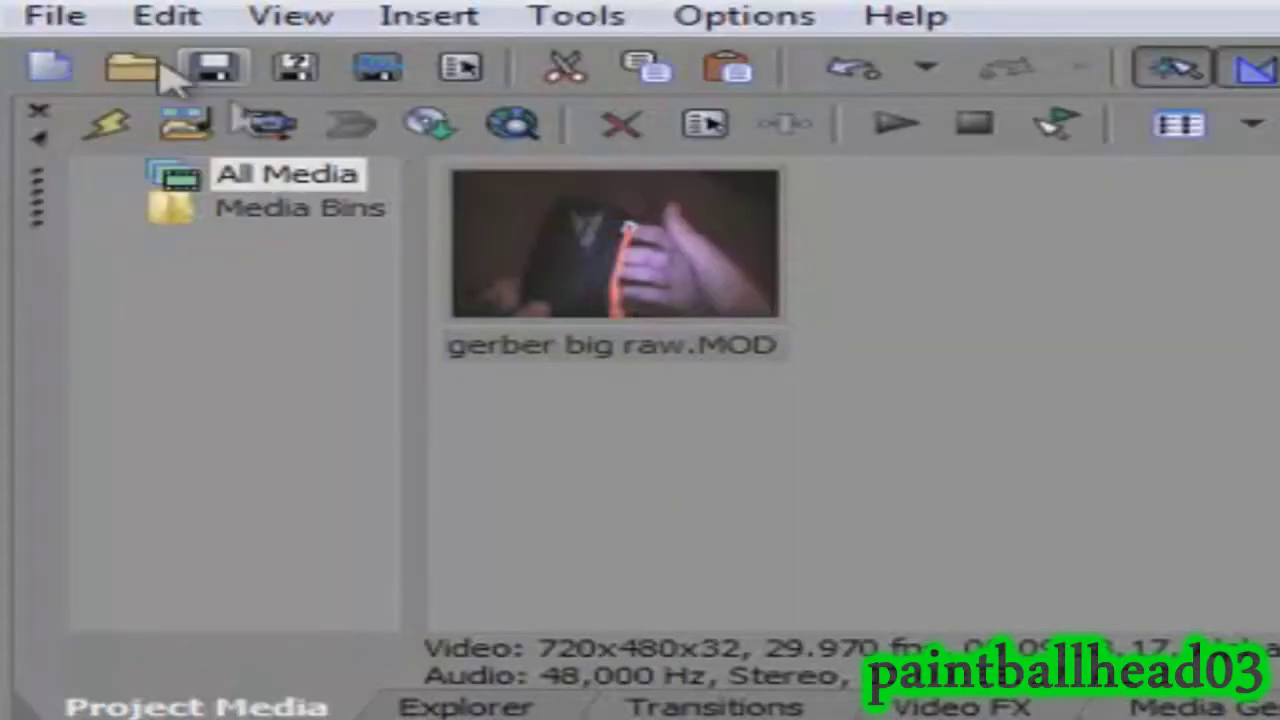
left_click(86, 26)
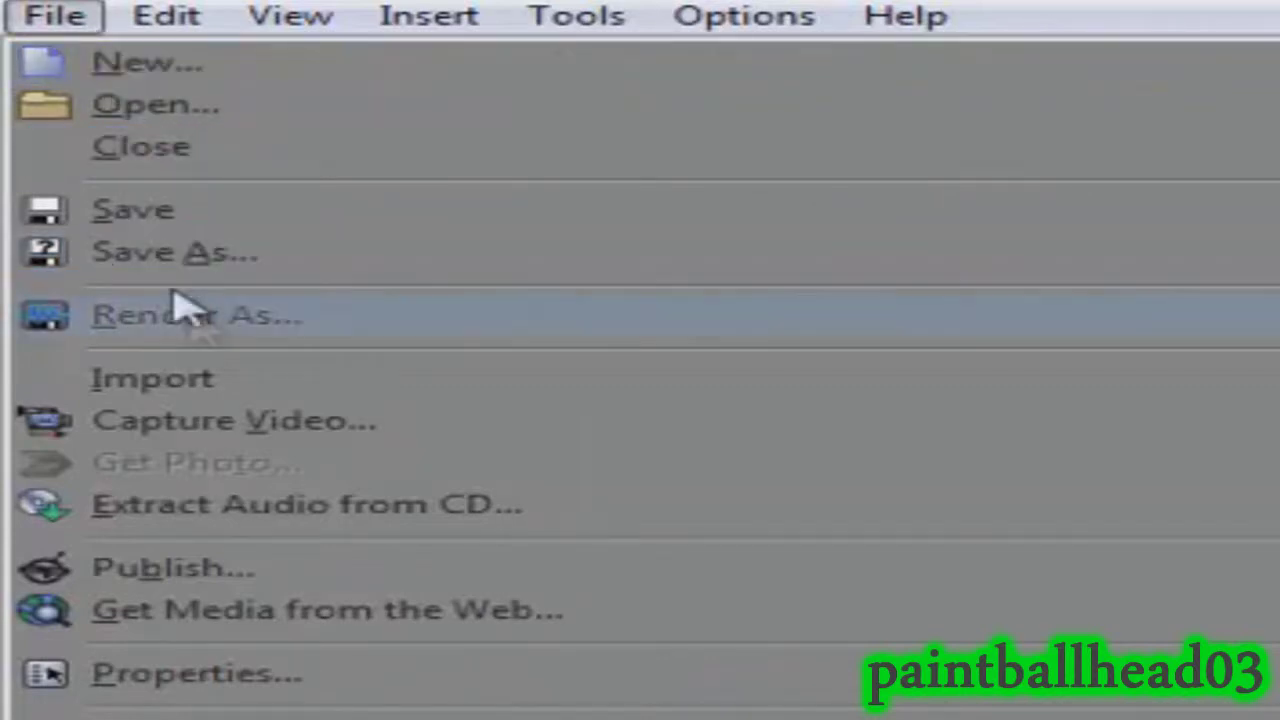
left_click(200, 333)
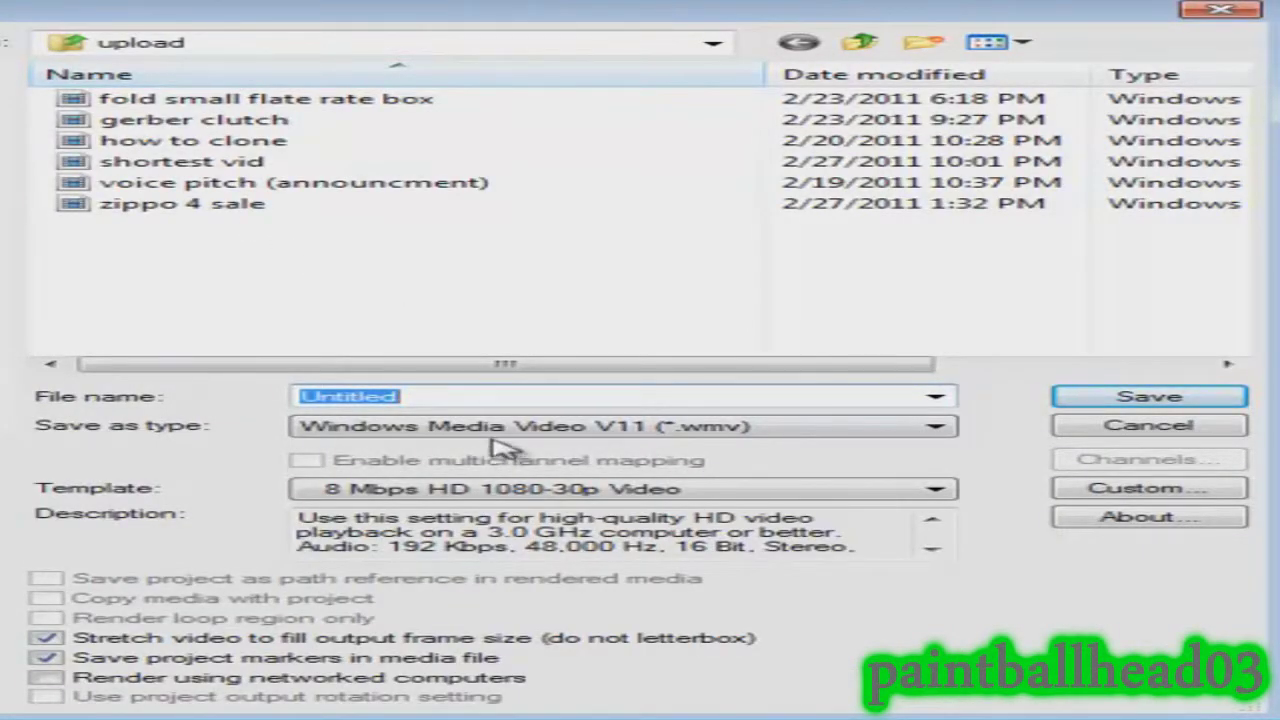
- Keep Windows Media Video V11 as output type and pick the '6 Mbps HD 720-30p Video' template
left_click(398, 430)
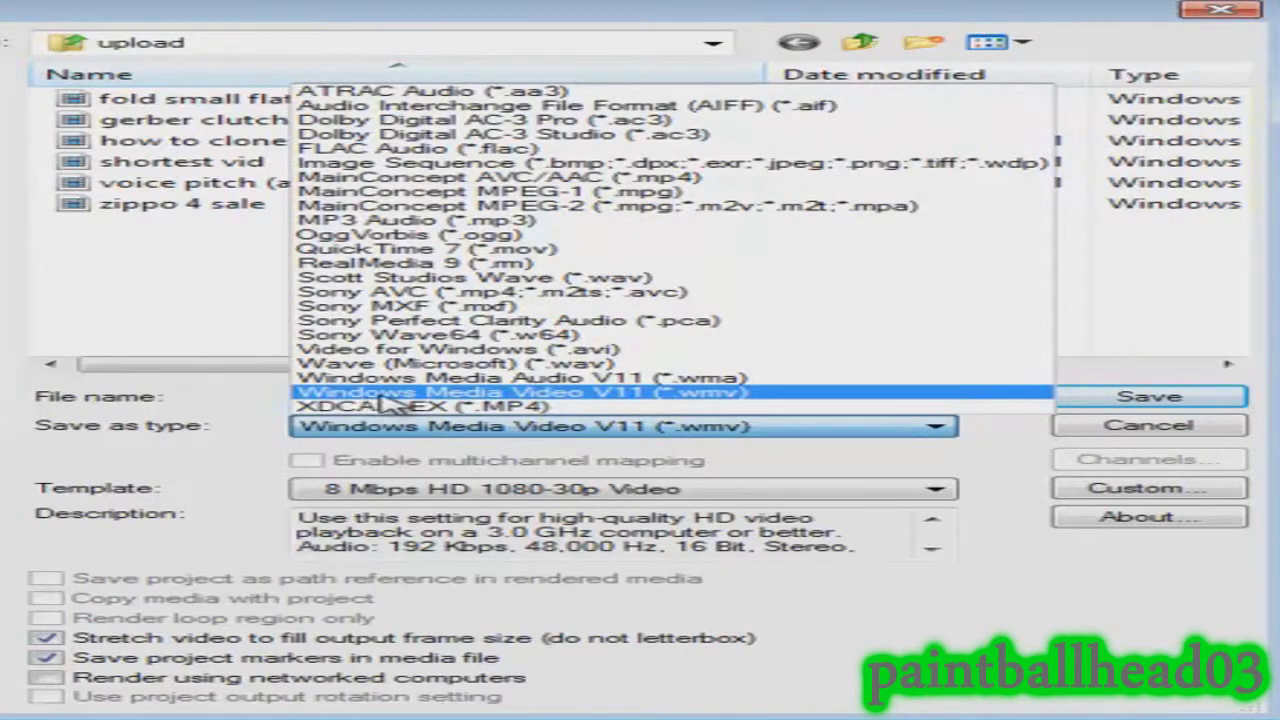
left_click(670, 396)
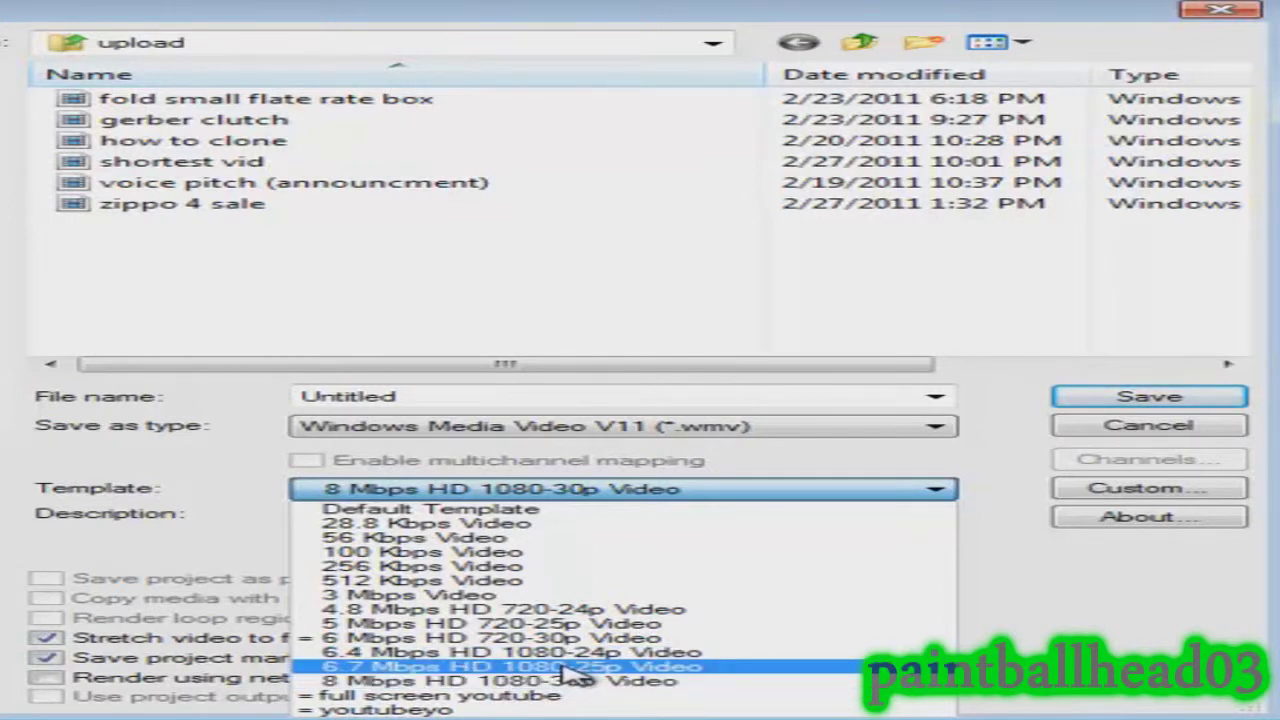
left_click(545, 640)
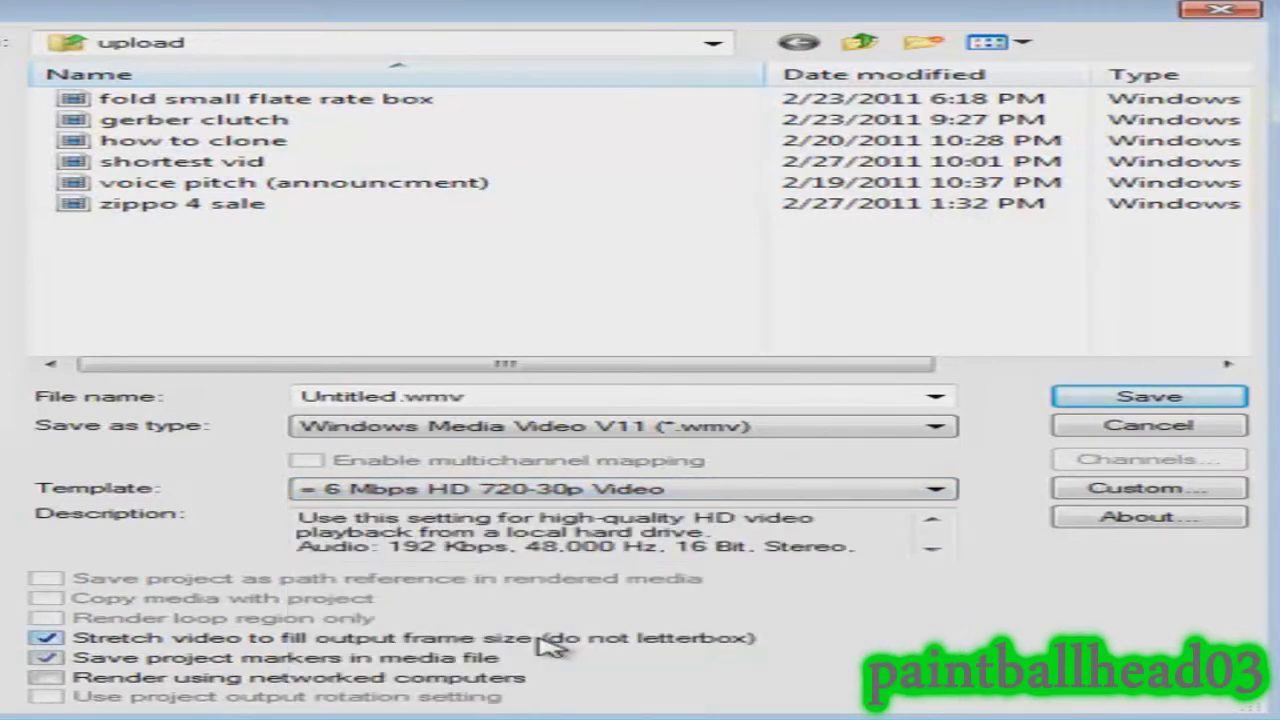
- Save the customized 1280x720 WMV settings as the template 'youtube hd full screen'
left_click(1085, 490)
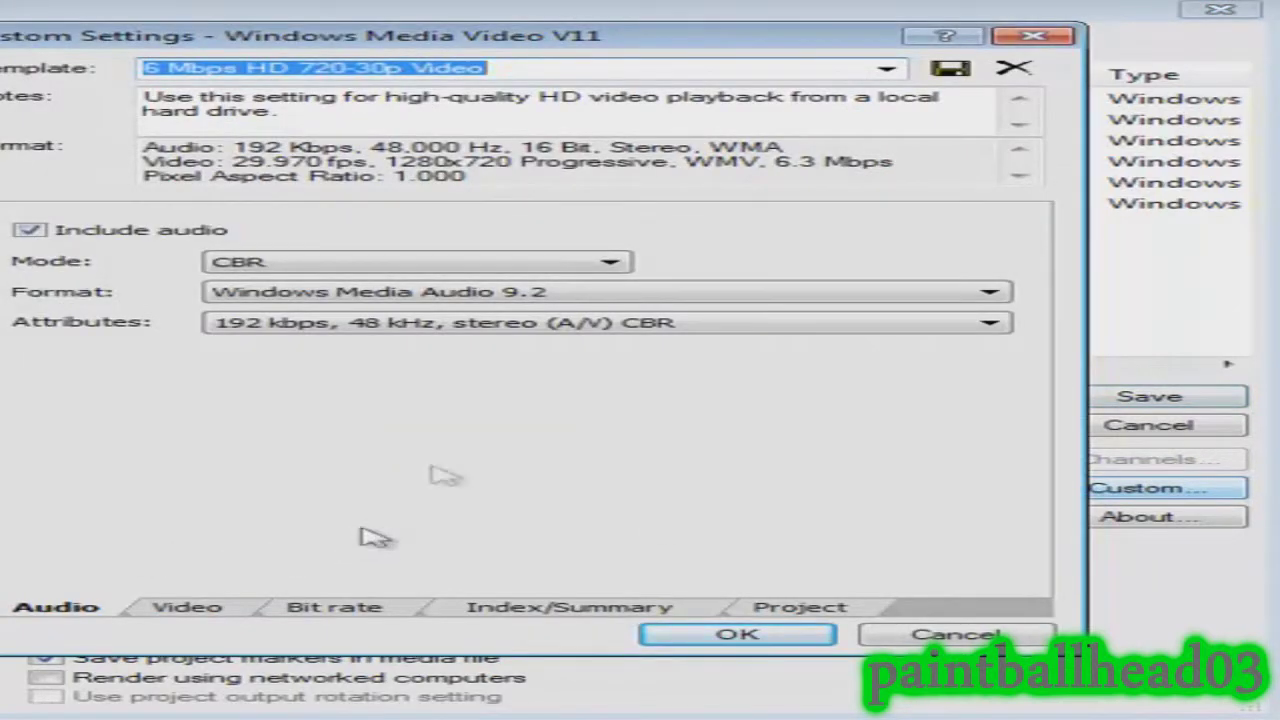
left_click(887, 70)
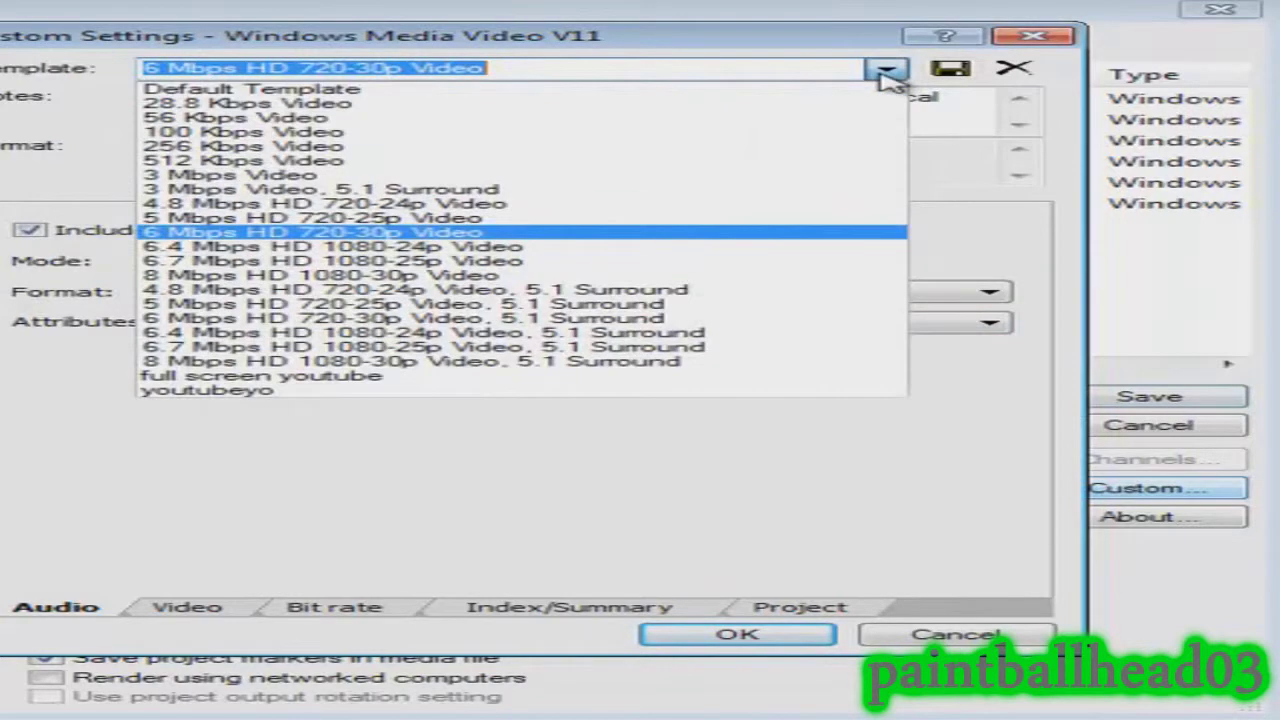
left_click(887, 70)
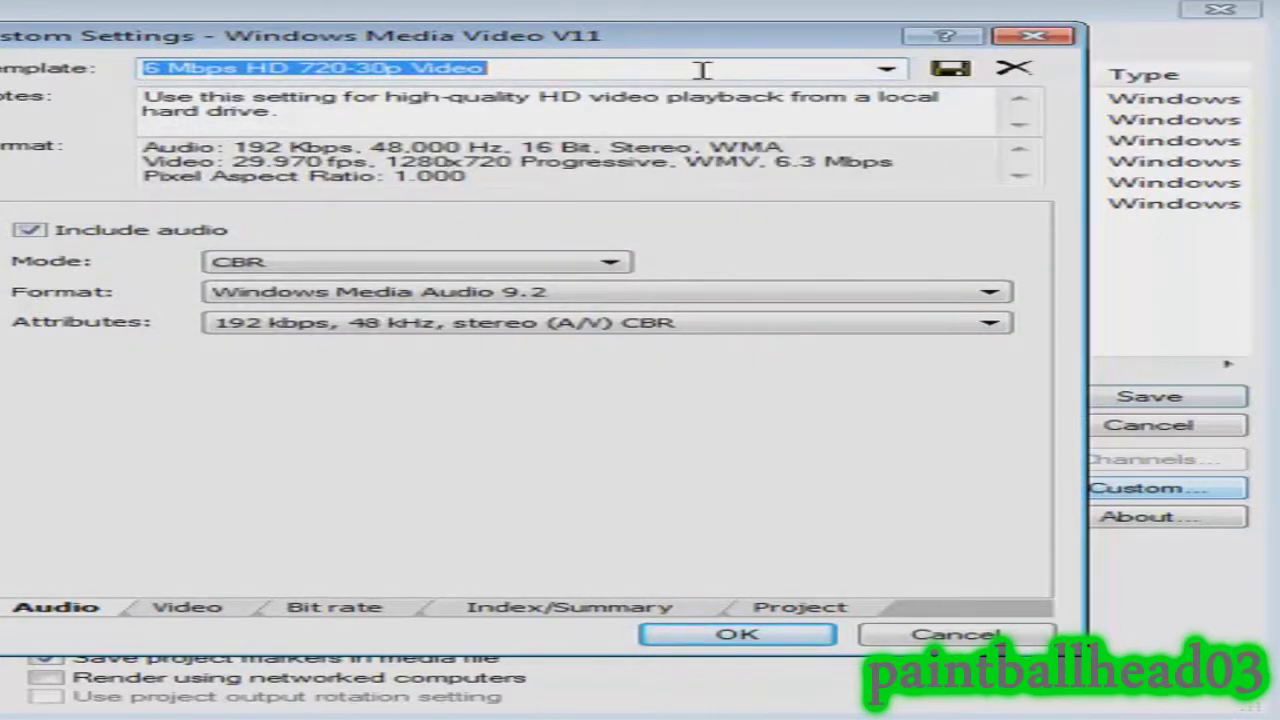
type("yout")
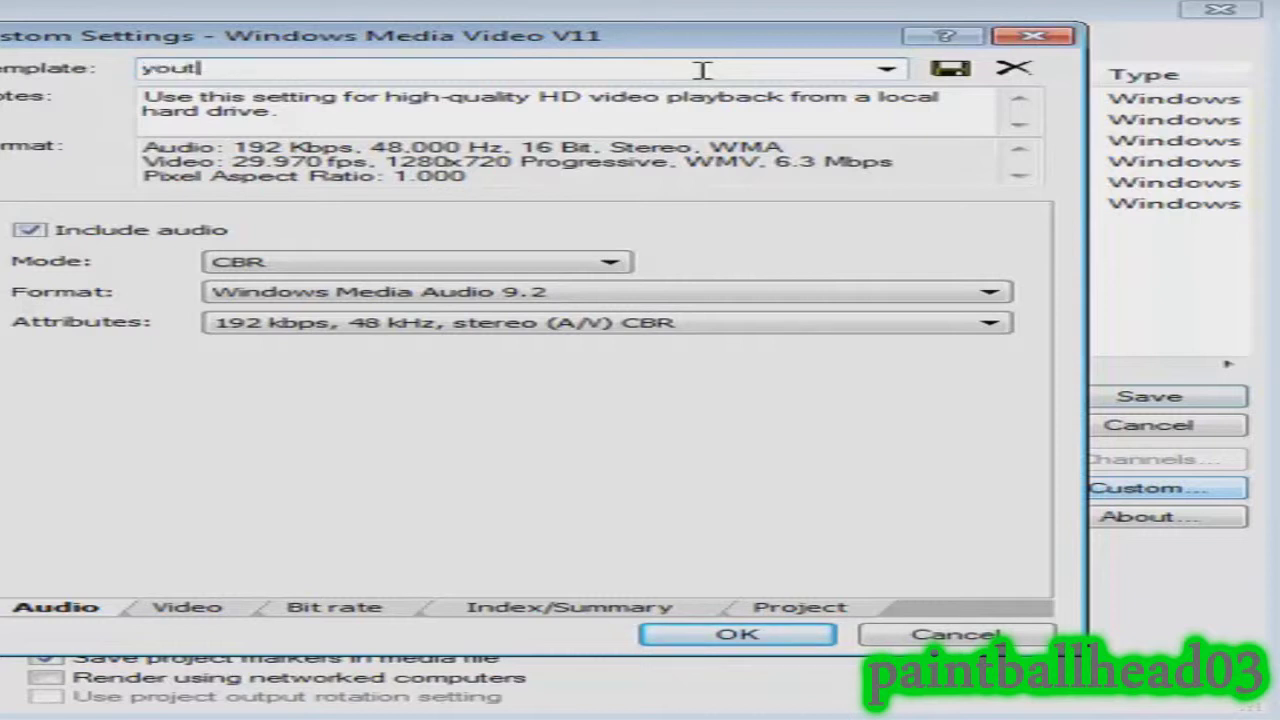
type("ube hd fu")
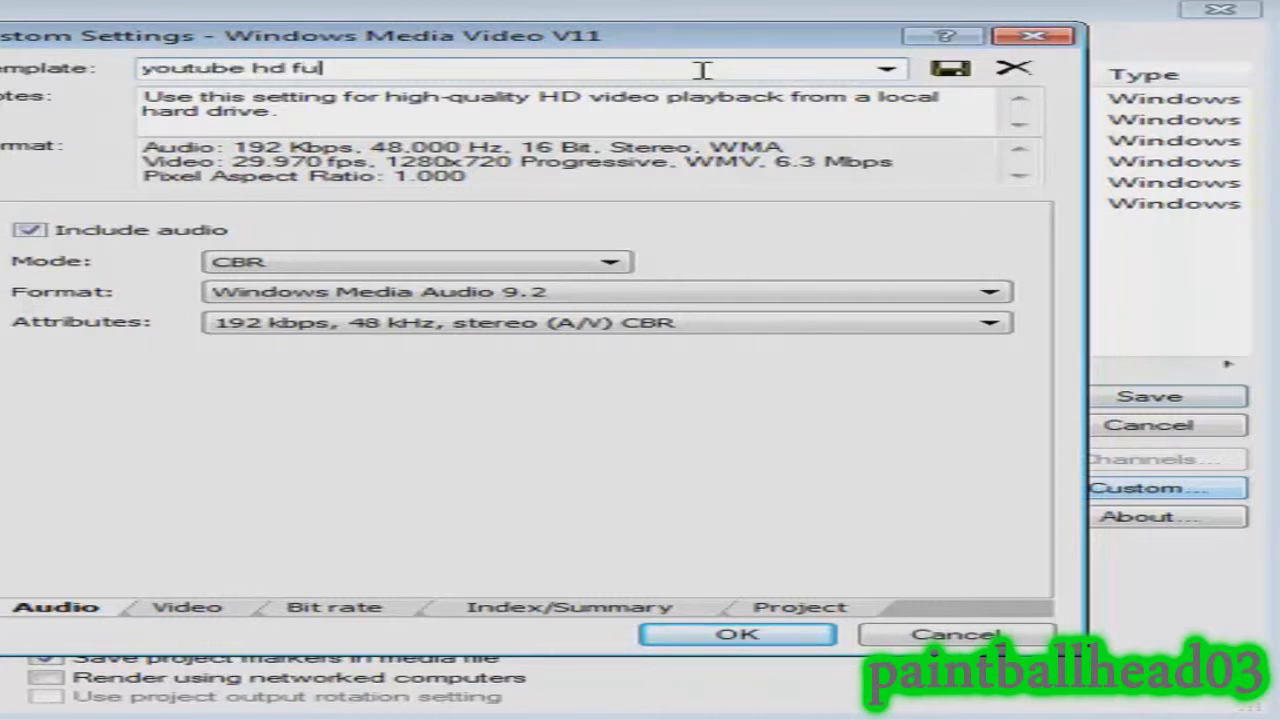
type("ll screen")
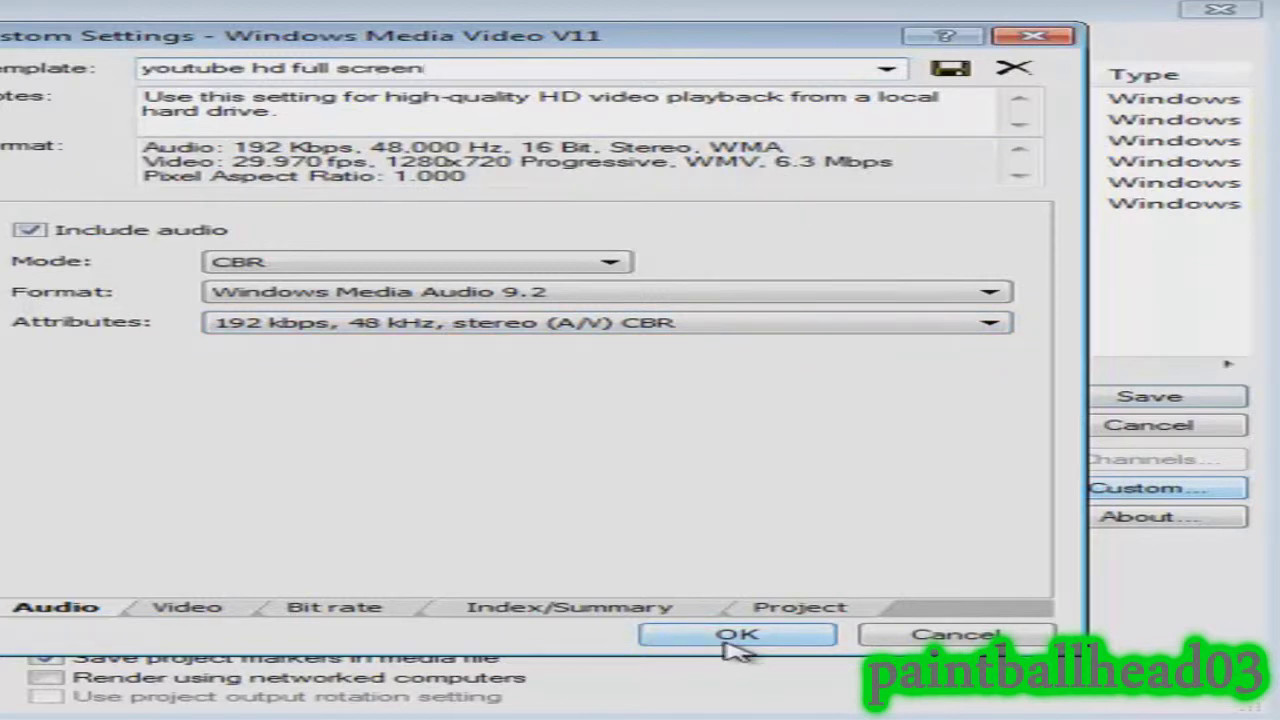
left_click(731, 641)
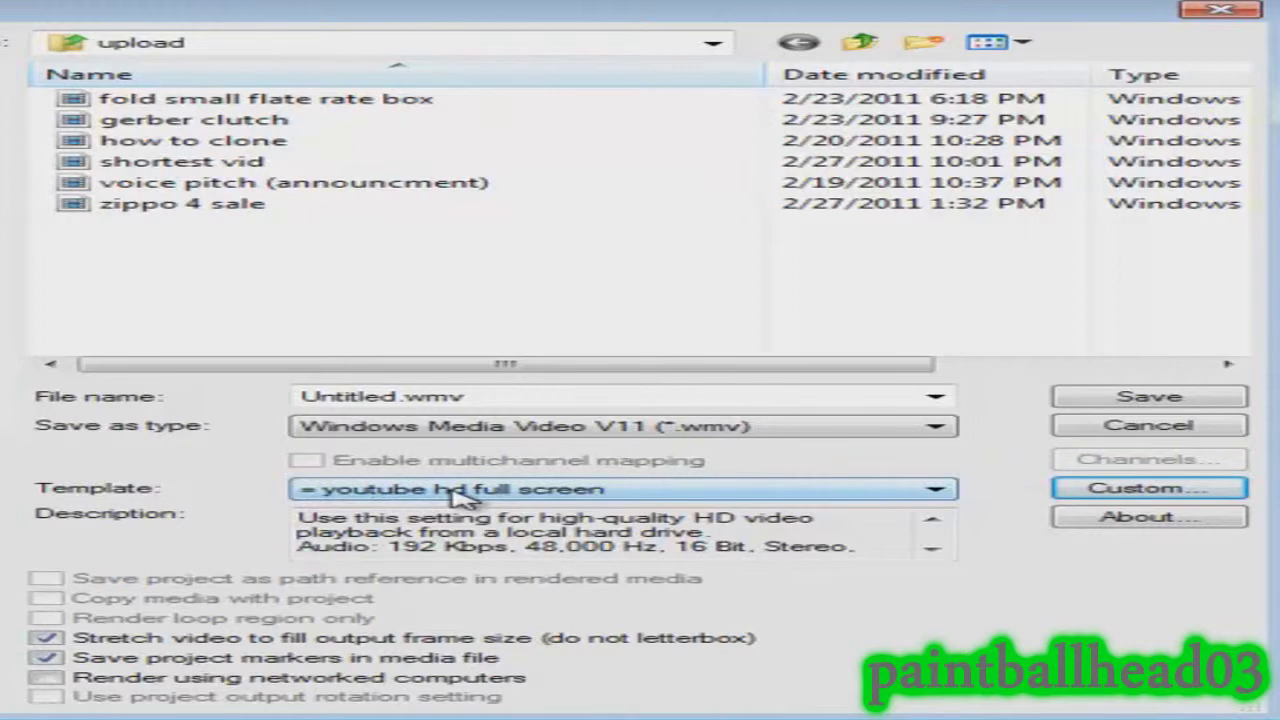
left_click(462, 490)
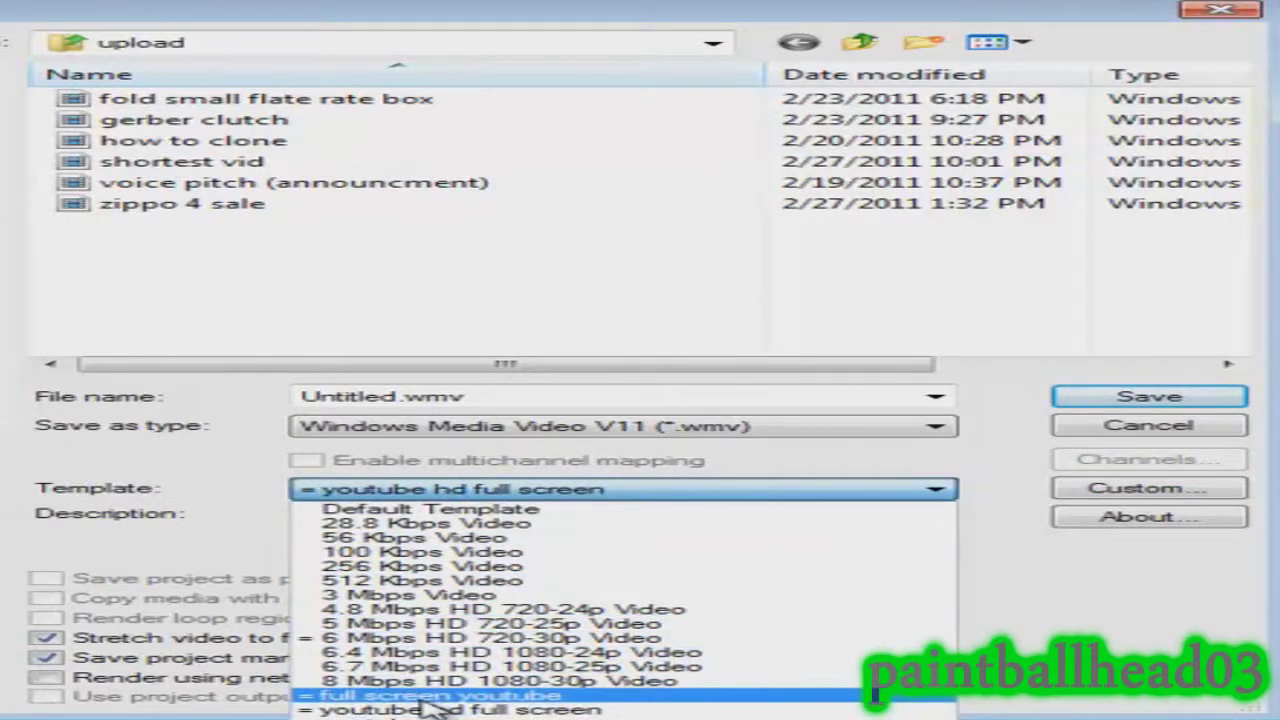
- Select the 'full screen youtube' template and include project markers in the render
left_click(380, 698)
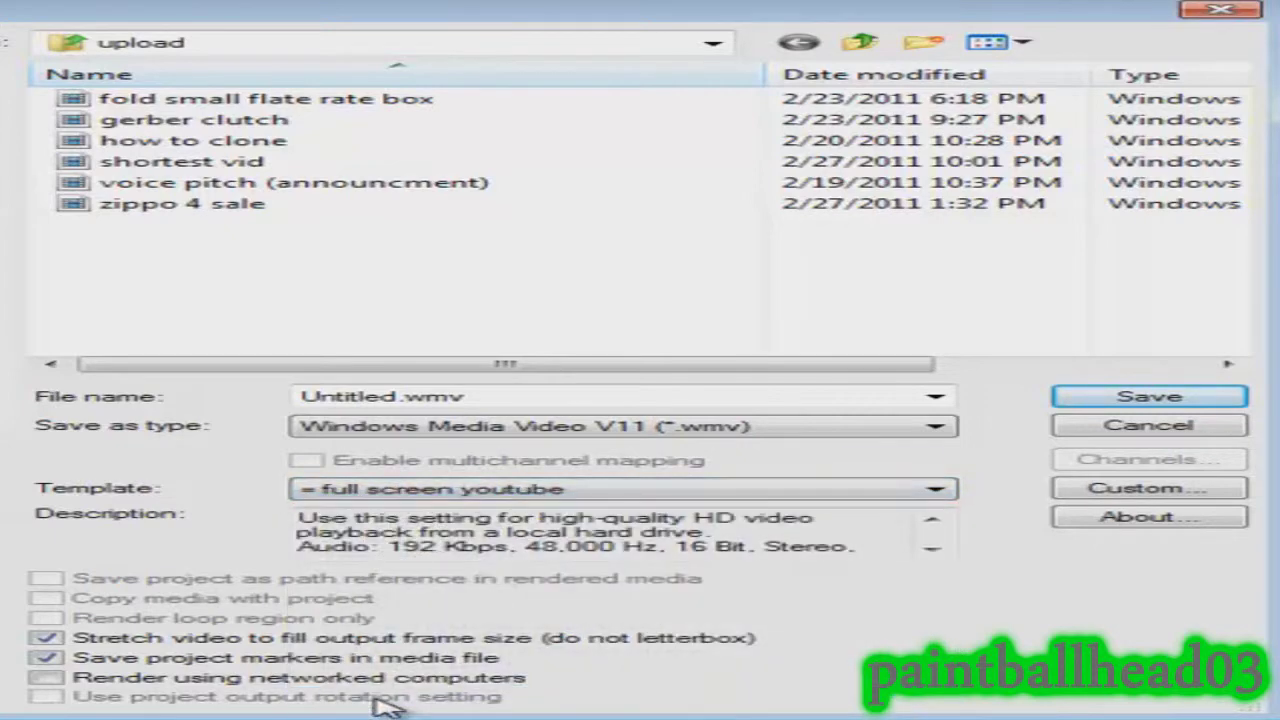
left_click(592, 492)
left_click(590, 497)
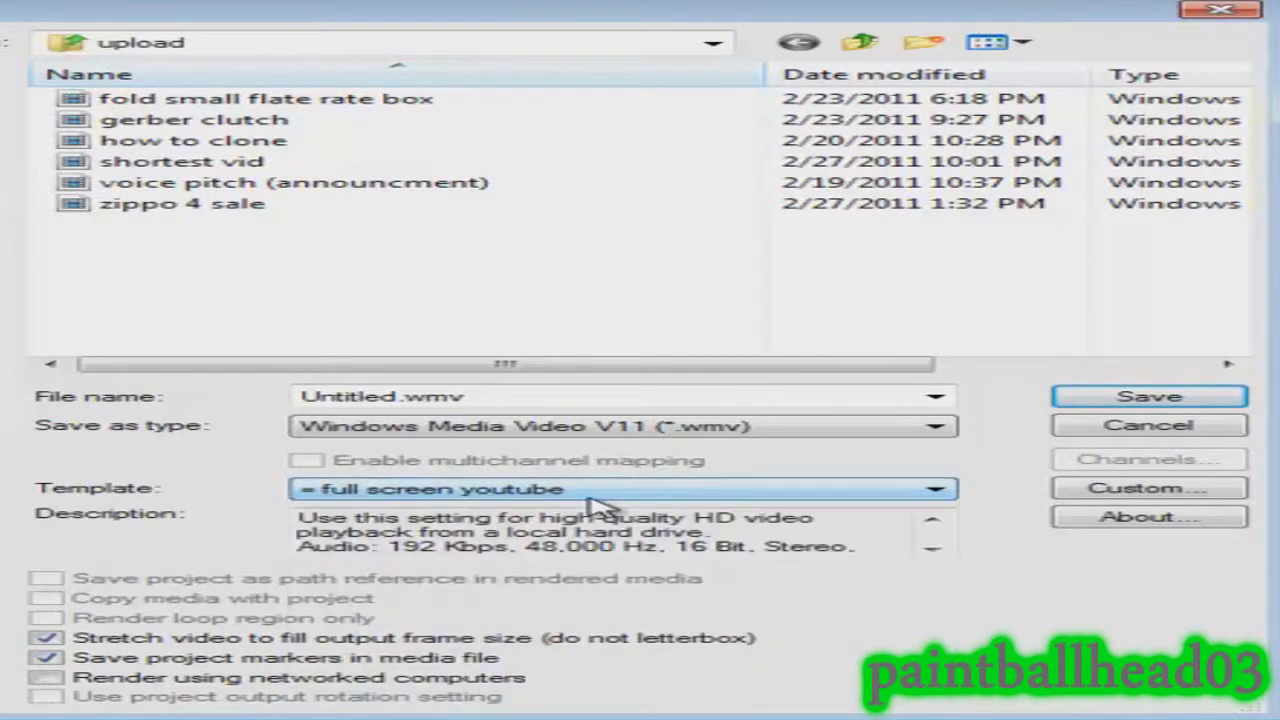
left_click(48, 655)
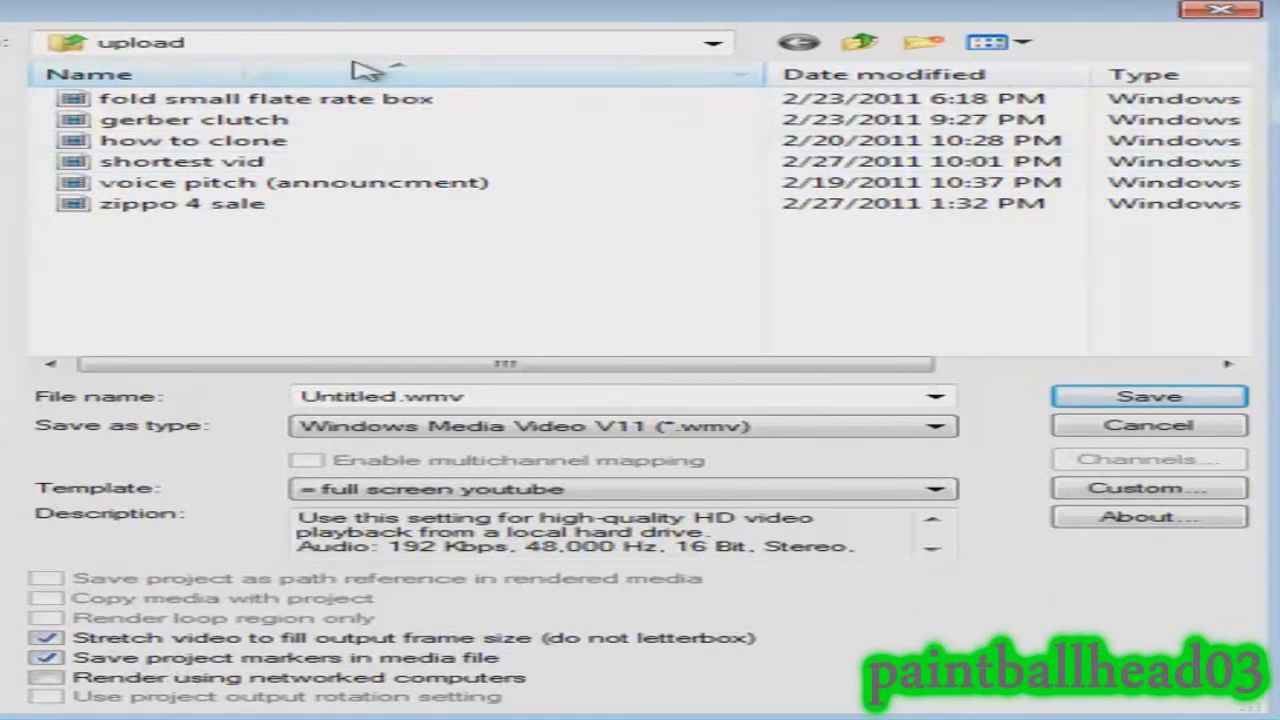
- Save the render as 'quicke' in the Desktop upload folder and start rendering
left_click(6, 140)
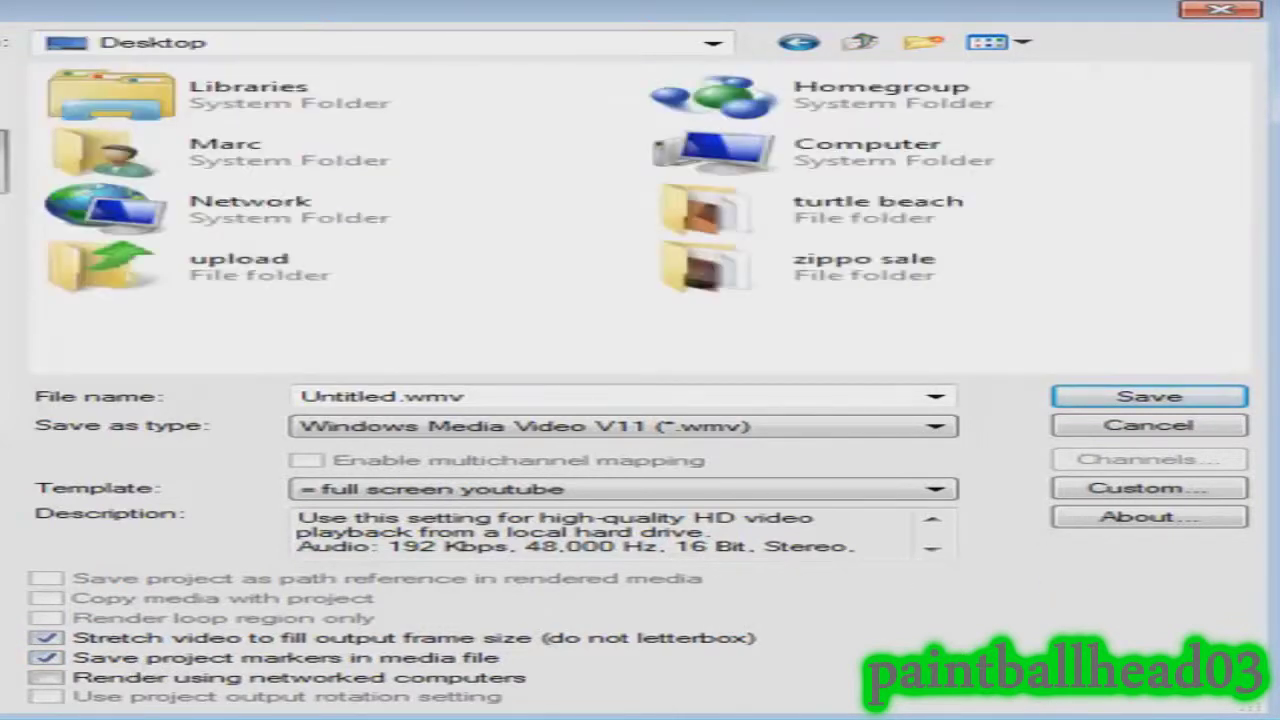
double_click(280, 280)
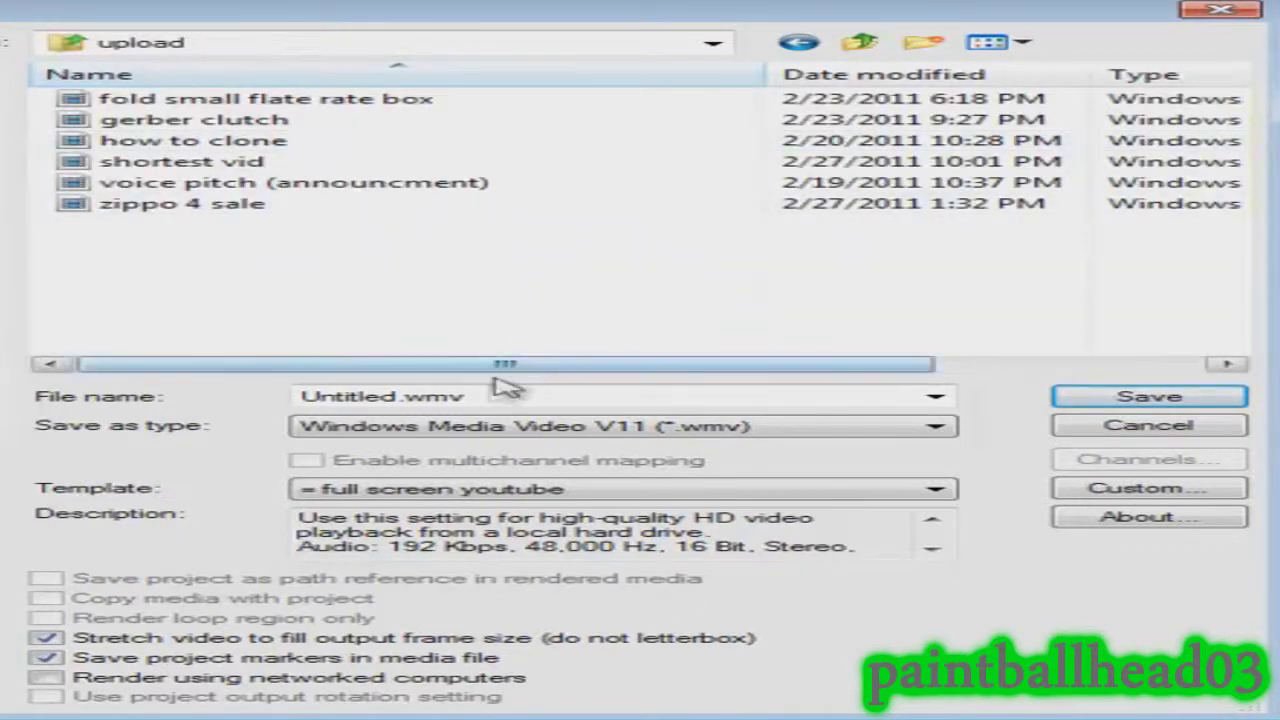
double_click(462, 396)
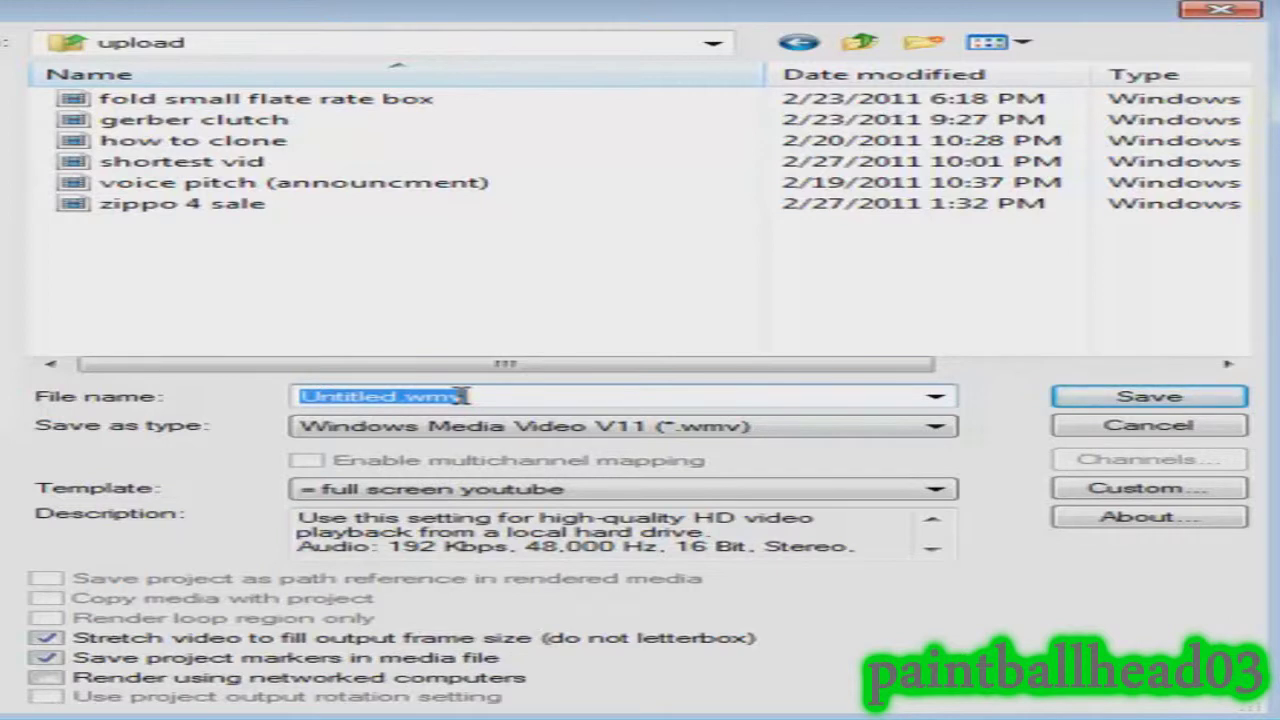
type("quicke")
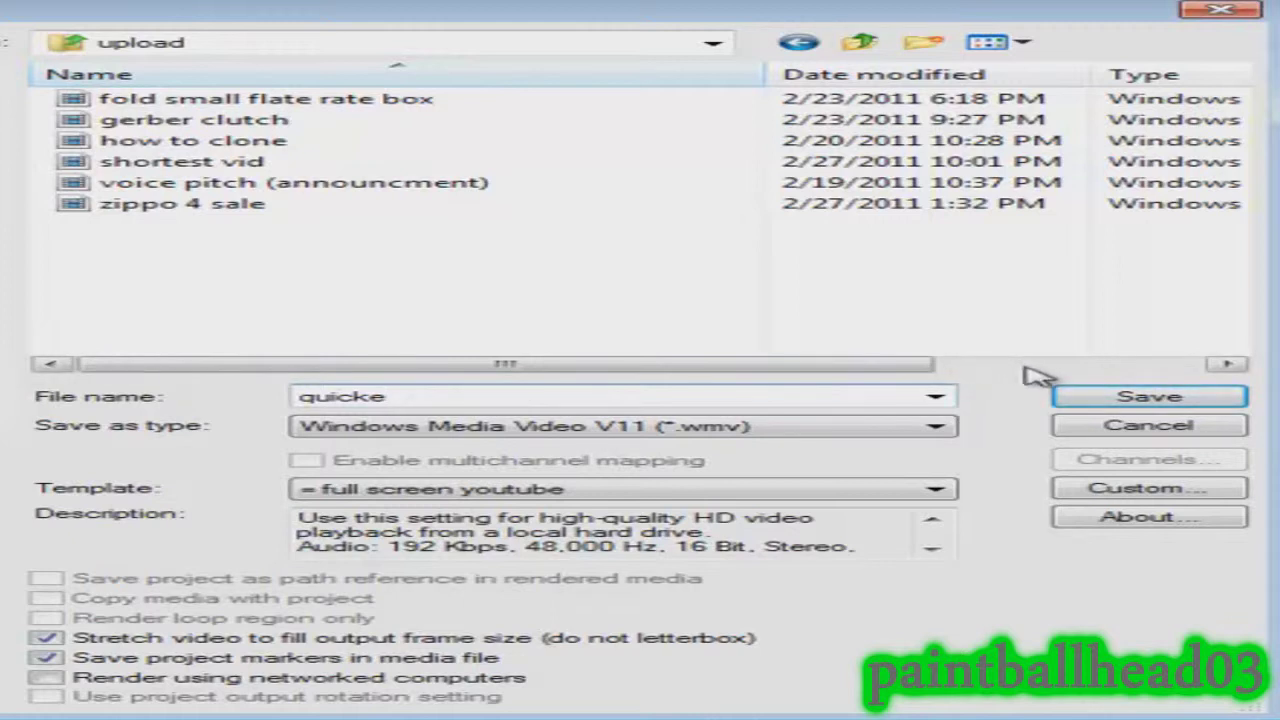
left_click(1100, 400)
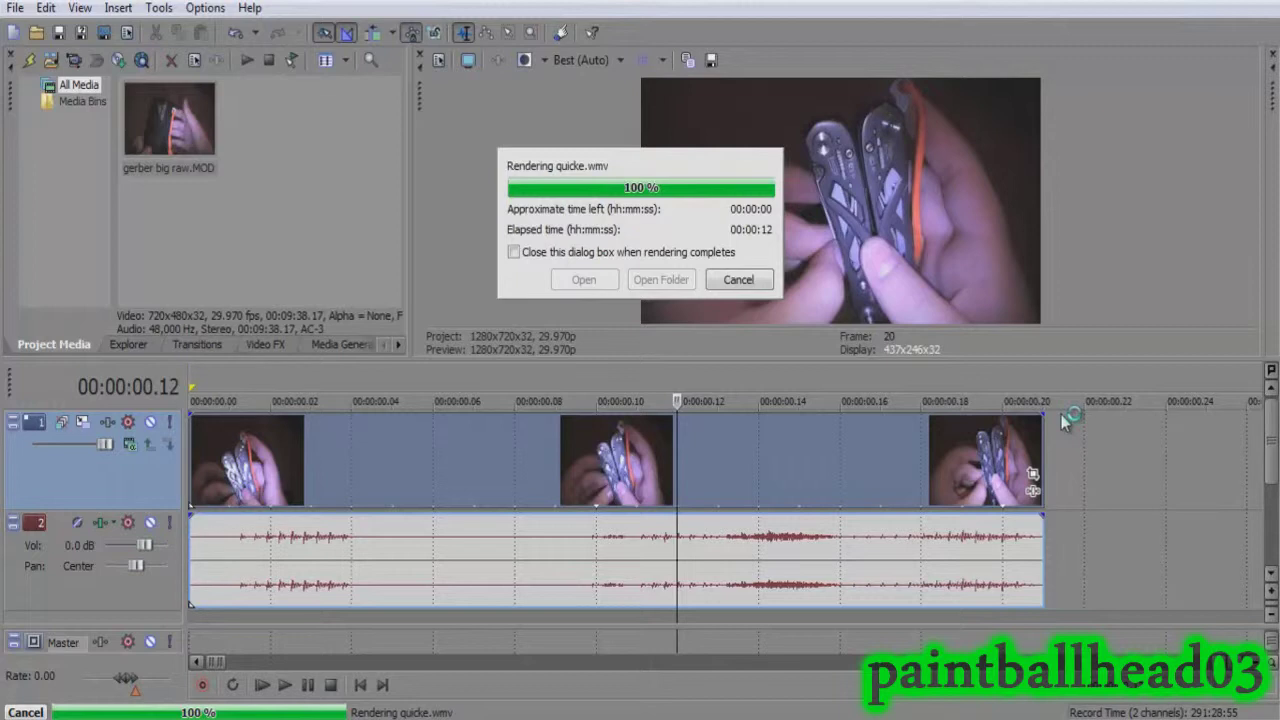
- Cancel the running quicke.wmv render
left_click(766, 283)
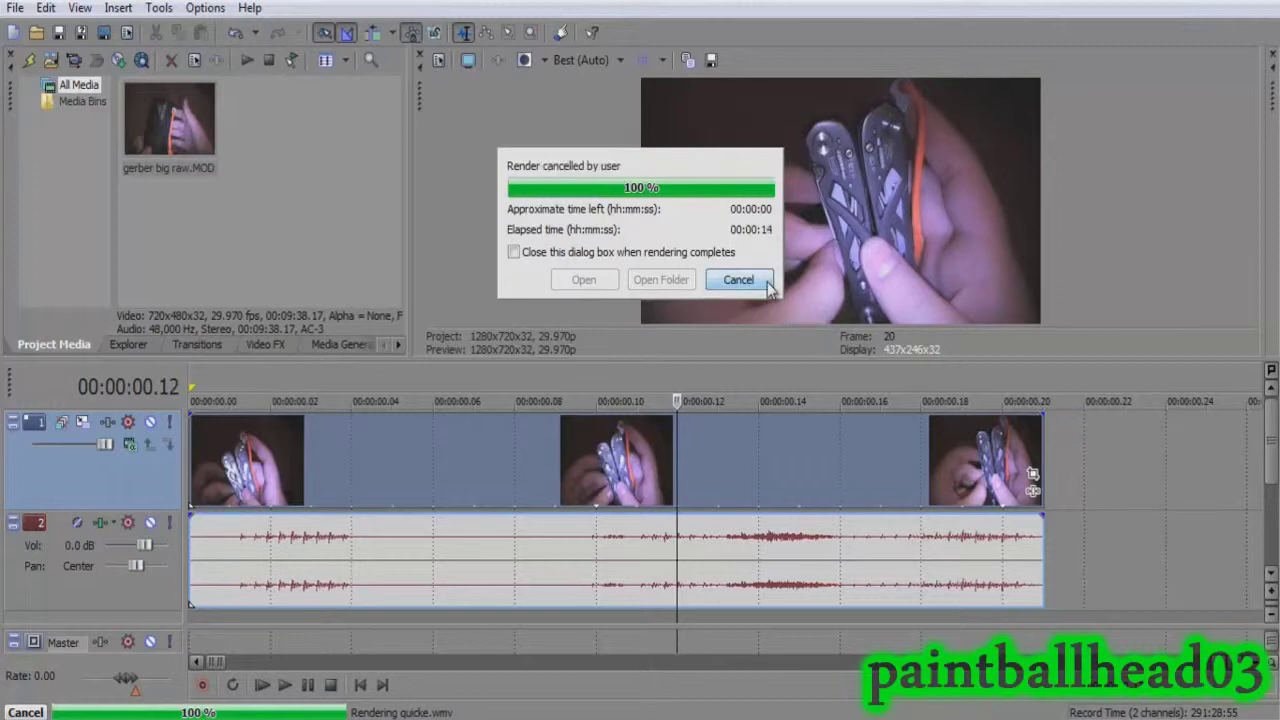